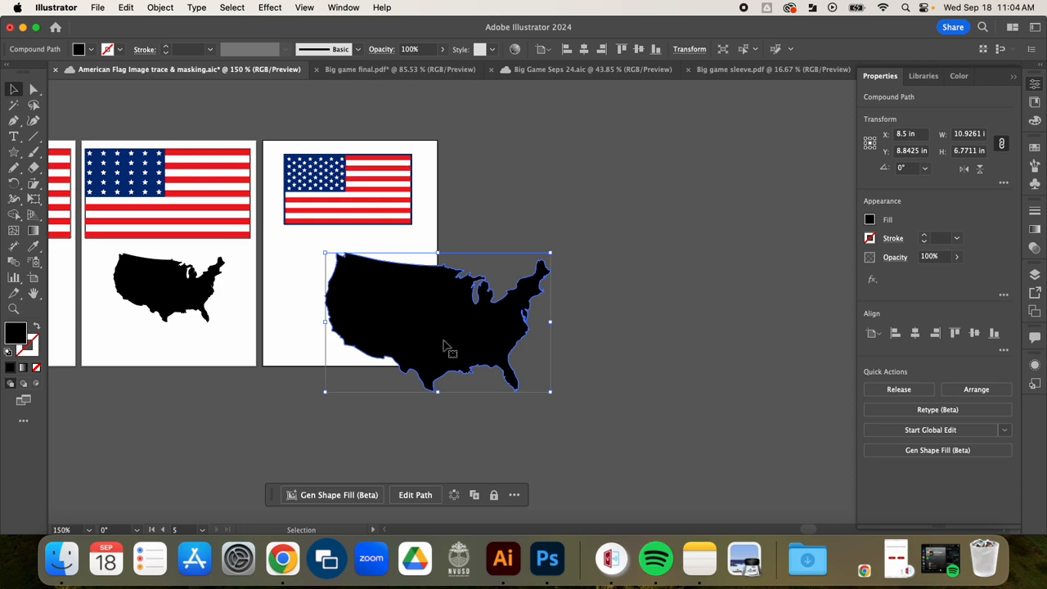
- Move the US map silhouette onto the flag and scale it down to about 5.46 × 3.38 in so it fits inside the flag
drag(425, 353, 386, 257)
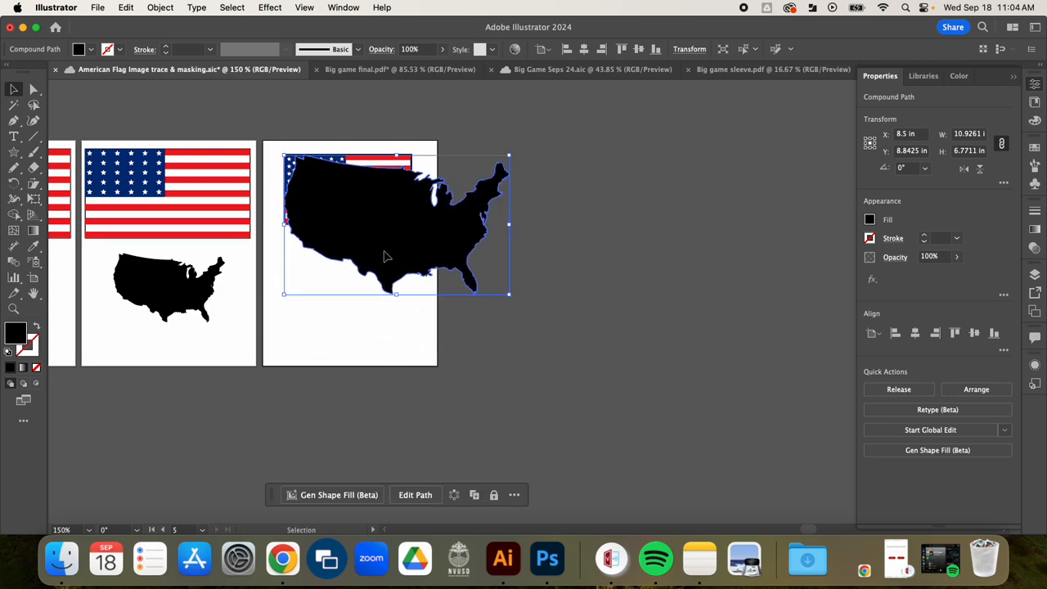
scroll(339, 187, up, 2)
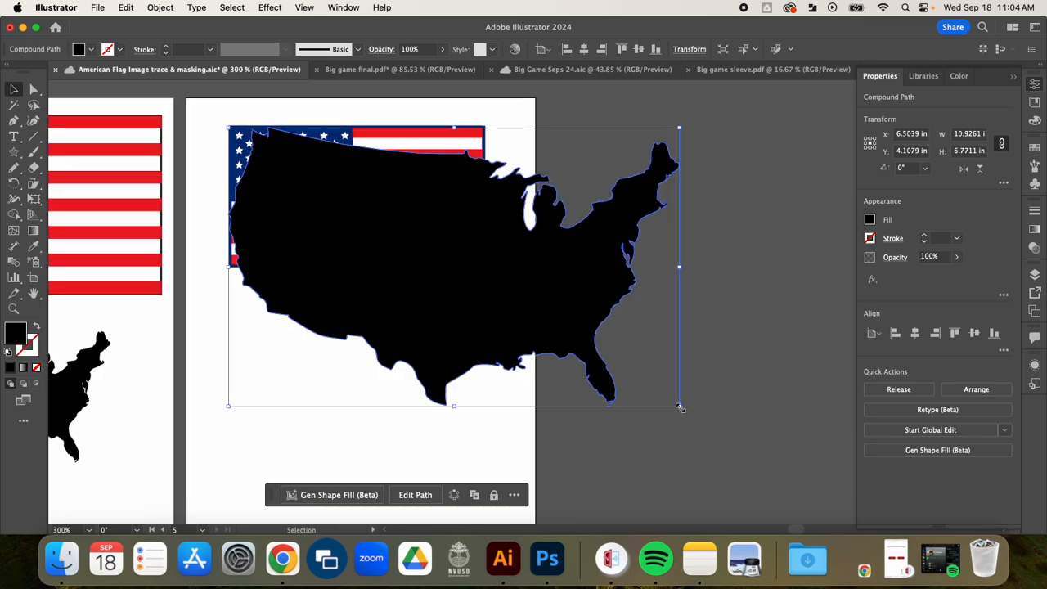
mouse_move(679, 407)
mouse_down()
mouse_move(543, 320)
mouse_move(548, 306)
mouse_move(642, 381)
mouse_move(559, 280)
mouse_move(545, 234)
mouse_move(561, 234)
mouse_move(540, 409)
mouse_move(710, 301)
mouse_move(576, 215)
mouse_move(491, 225)
mouse_move(473, 268)
mouse_move(685, 395)
mouse_move(462, 234)
mouse_move(460, 260)
mouse_move(416, 249)
mouse_move(484, 271)
mouse_move(696, 400)
mouse_up()
mouse_move(523, 271)
mouse_down()
mouse_move(575, 316)
mouse_move(509, 256)
mouse_move(522, 264)
mouse_up()
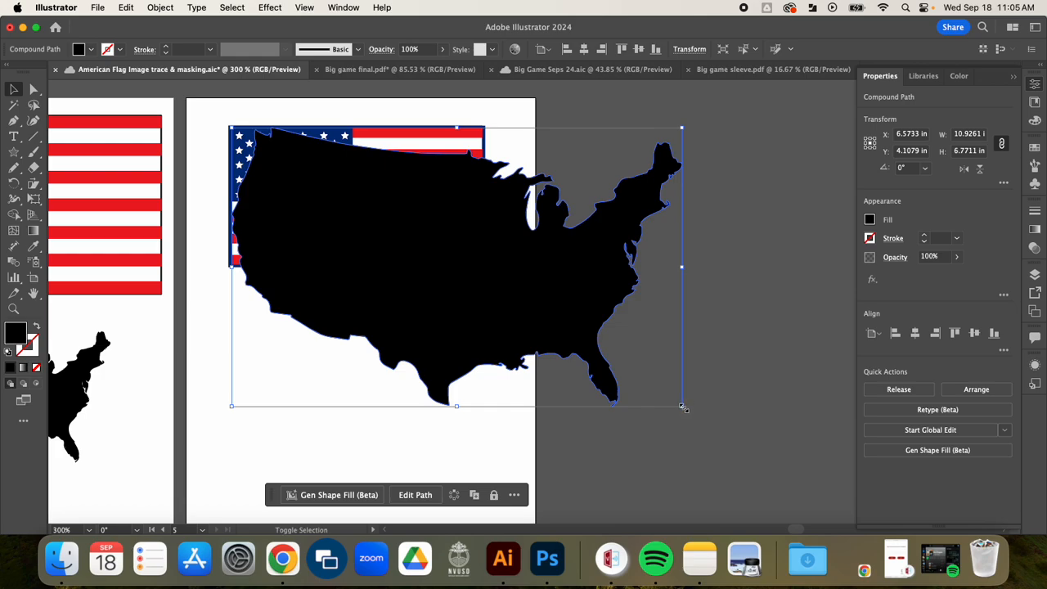
drag(684, 408, 643, 381)
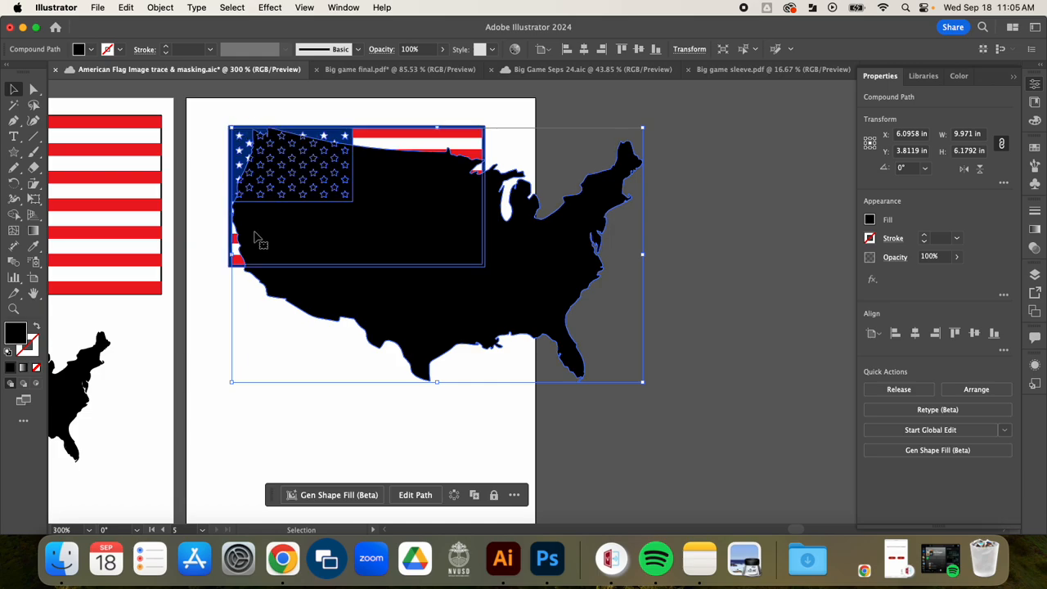
drag(232, 381, 282, 350)
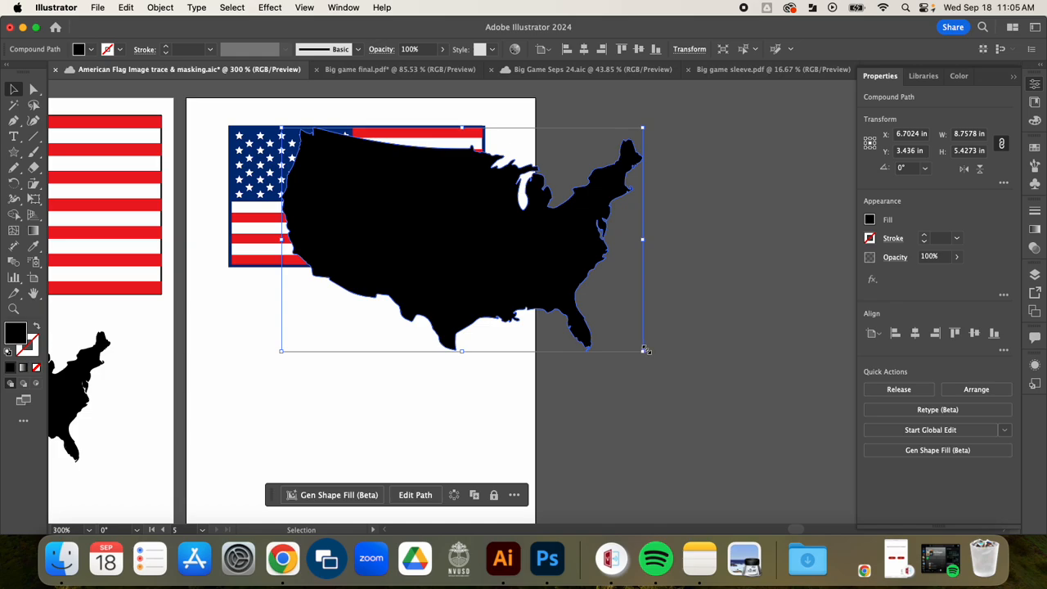
drag(646, 353, 507, 283)
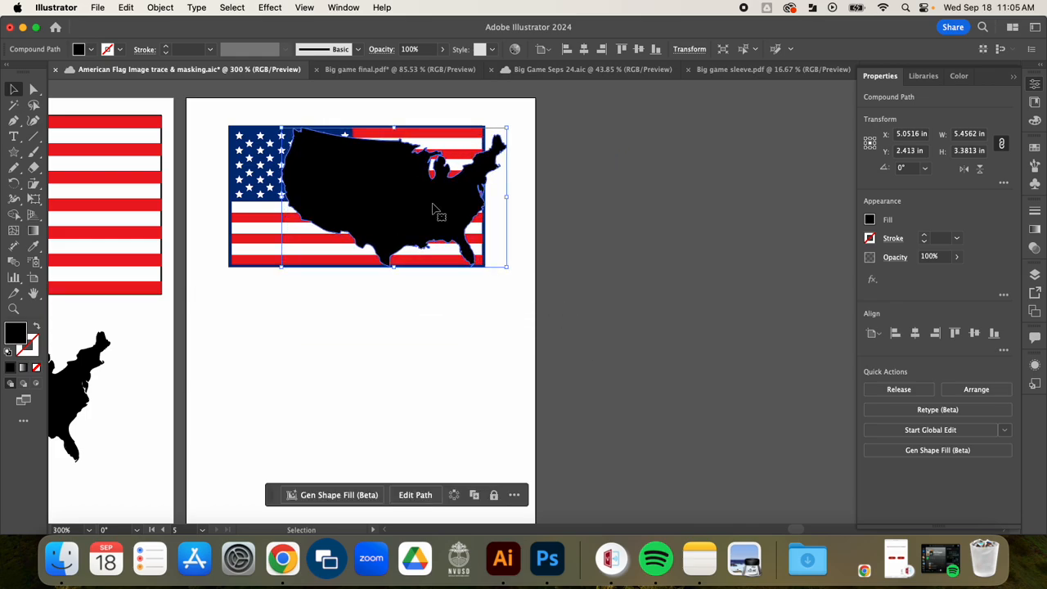
drag(439, 213, 416, 206)
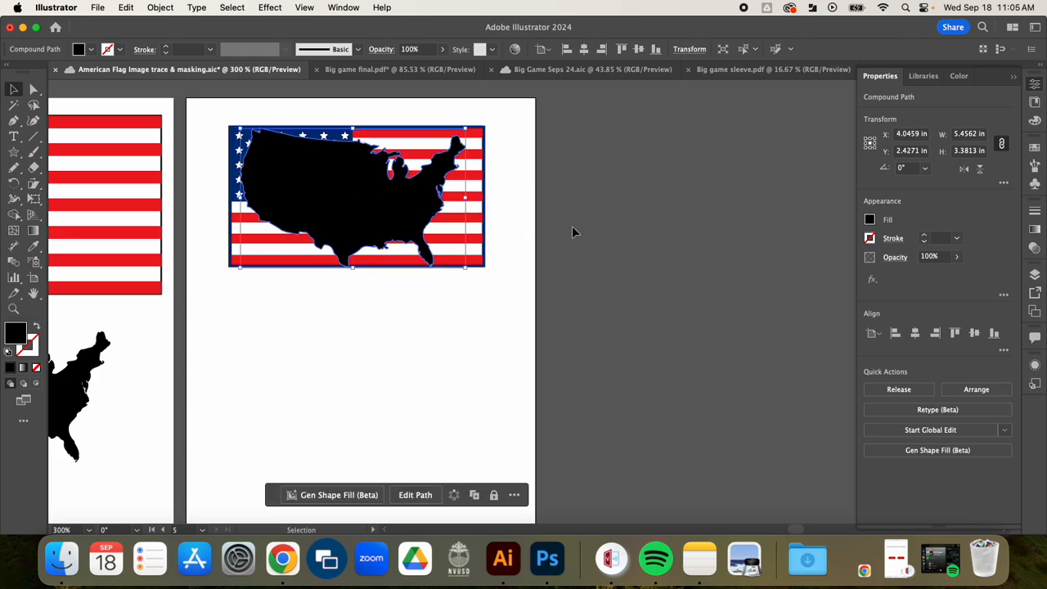
- Zoom in to inspect how the map's edges line up with the flag's border
click(571, 227)
scroll(418, 257, up, 1)
scroll(418, 256, up, 2)
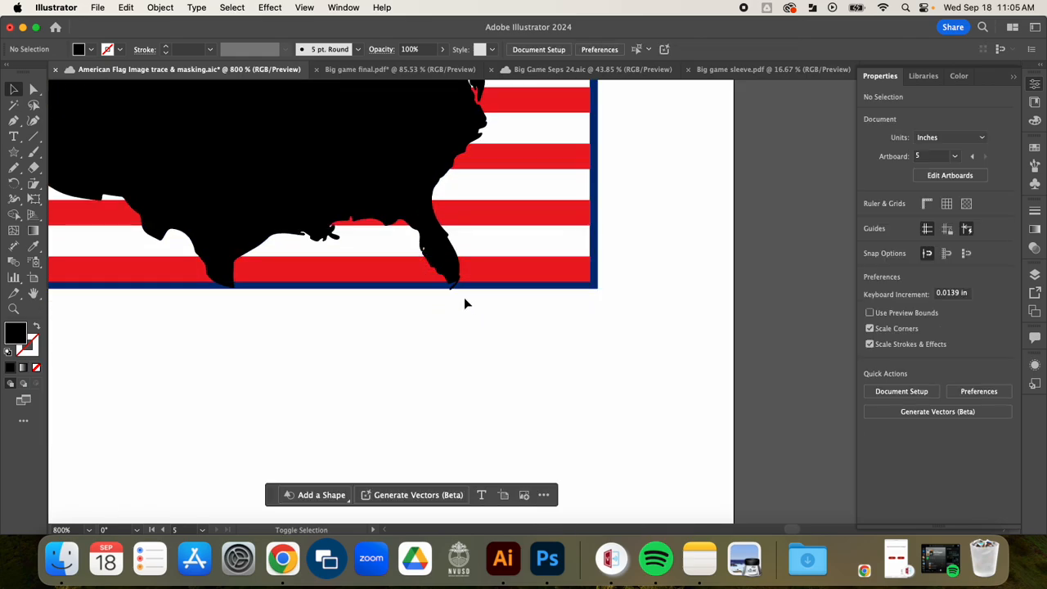
scroll(437, 319, down, 2)
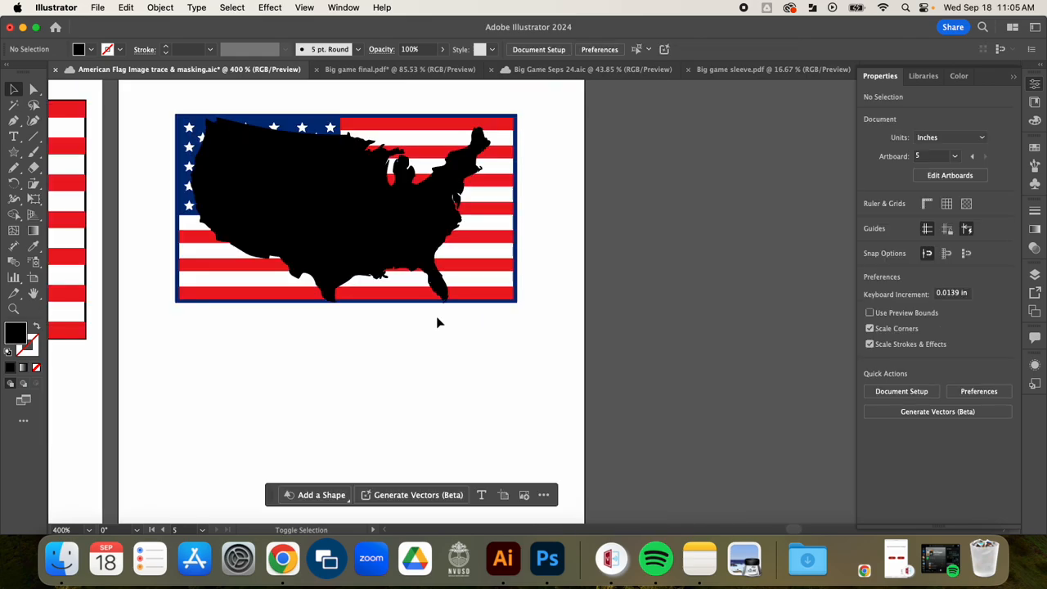
click(391, 235)
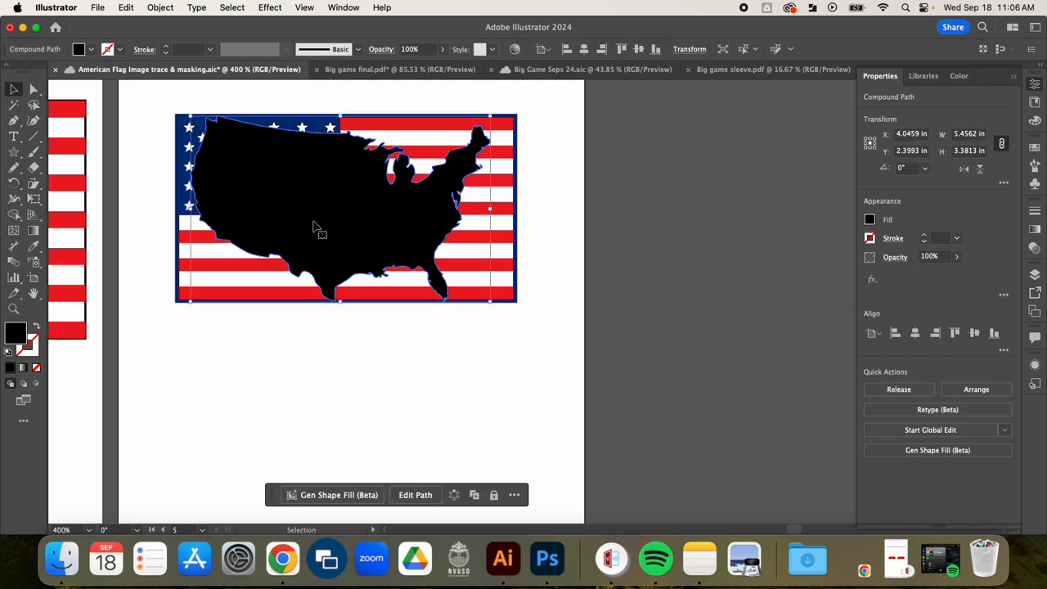
click(553, 193)
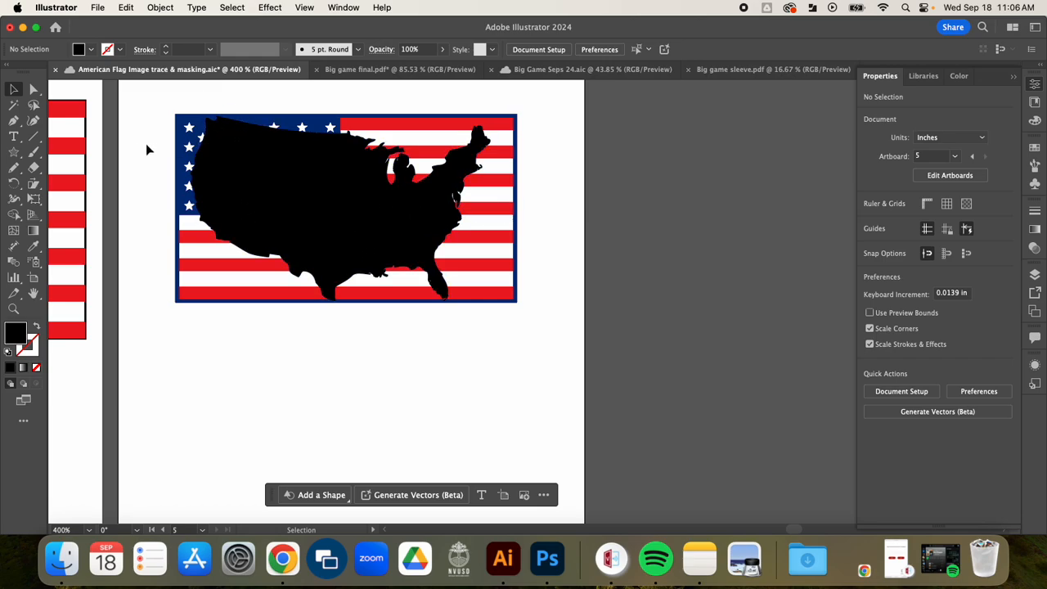
- Try to make a clipping mask from the selected map and flag
drag(147, 142, 237, 200)
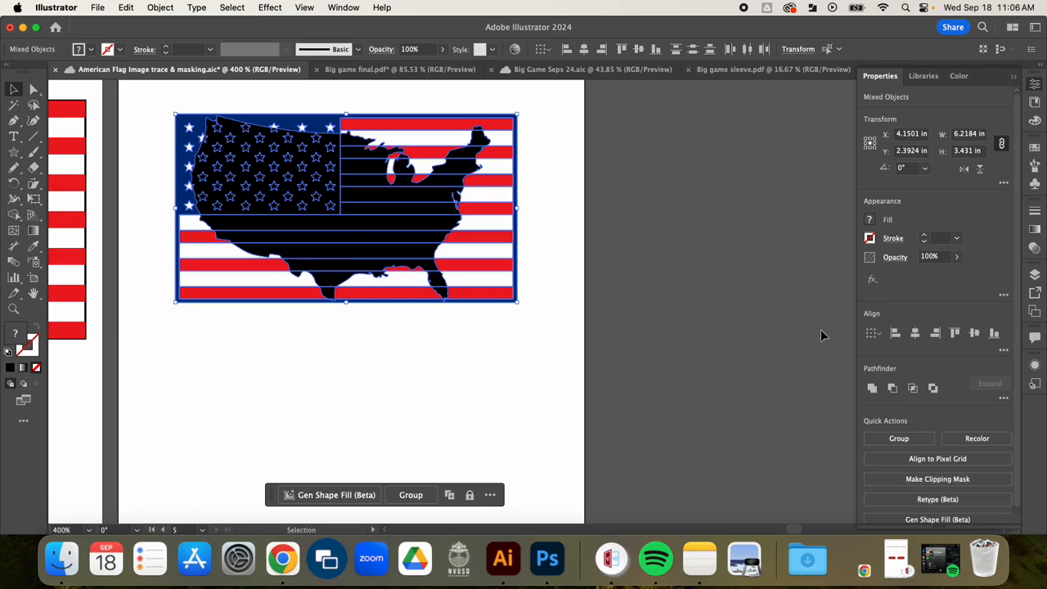
click(162, 8)
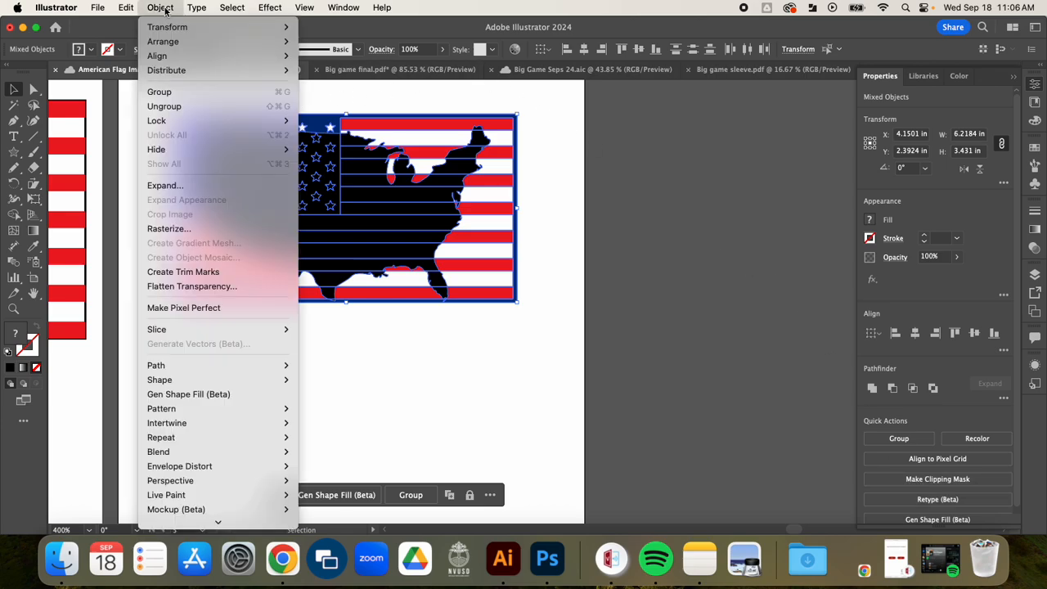
scroll(218, 483, down, 3)
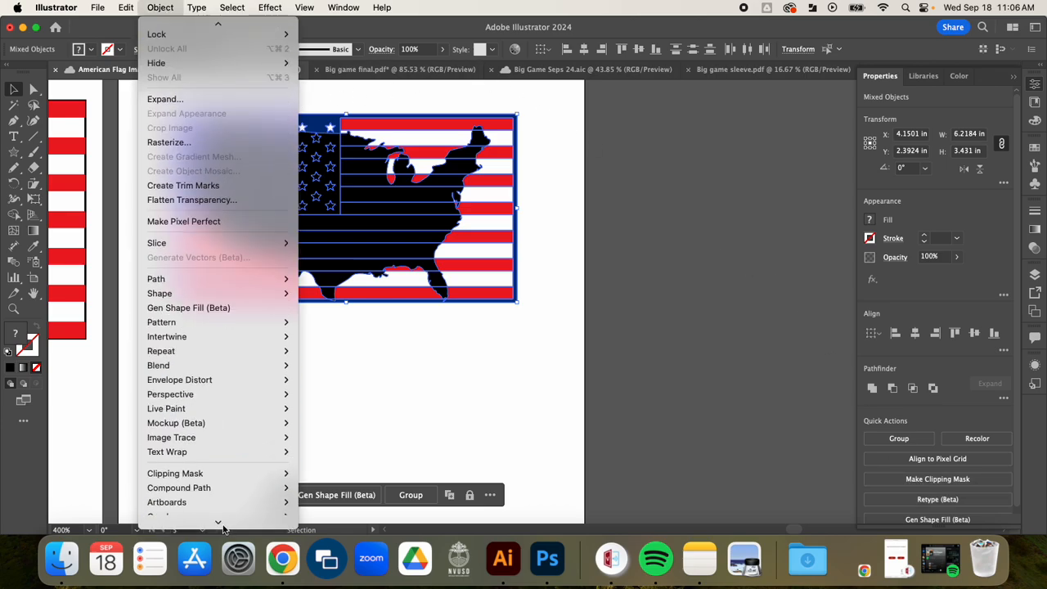
mouse_move(240, 456)
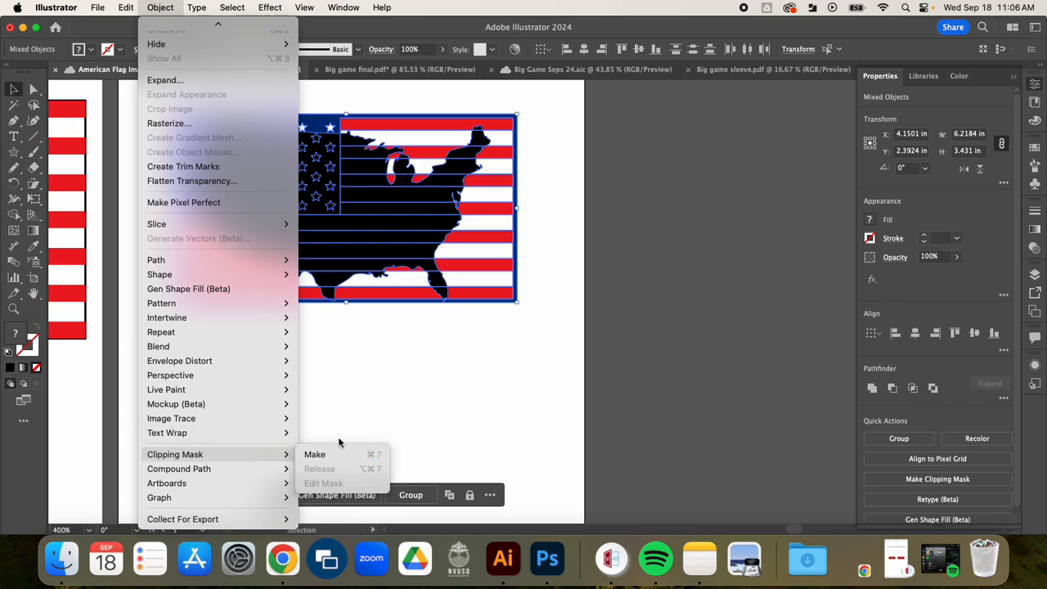
click(436, 388)
click(436, 388)
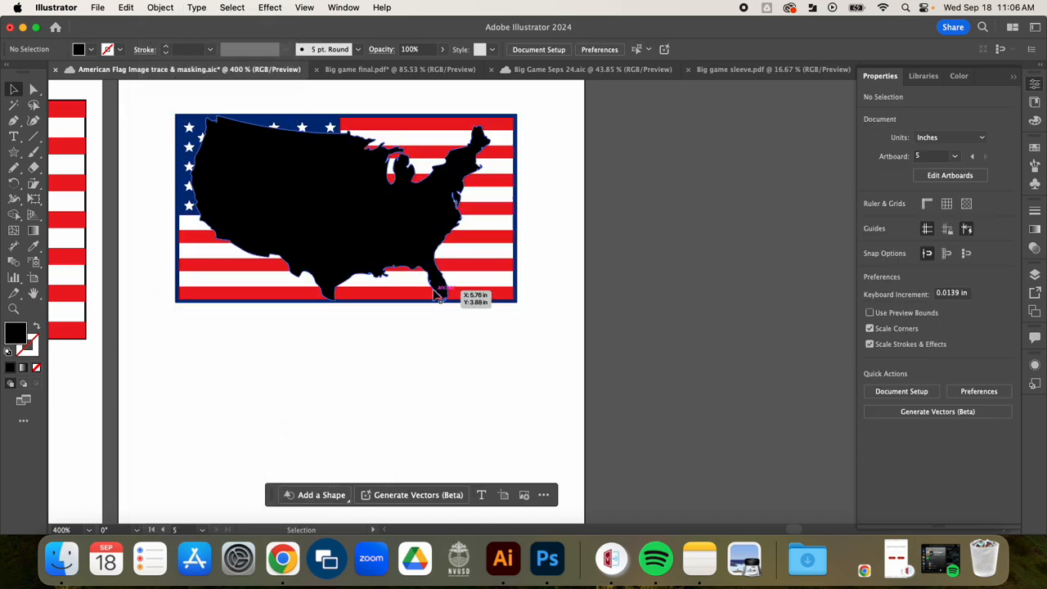
- Zoom in to inspect the map outline near Florida, then return to the full flag view
scroll(438, 296, up, 10)
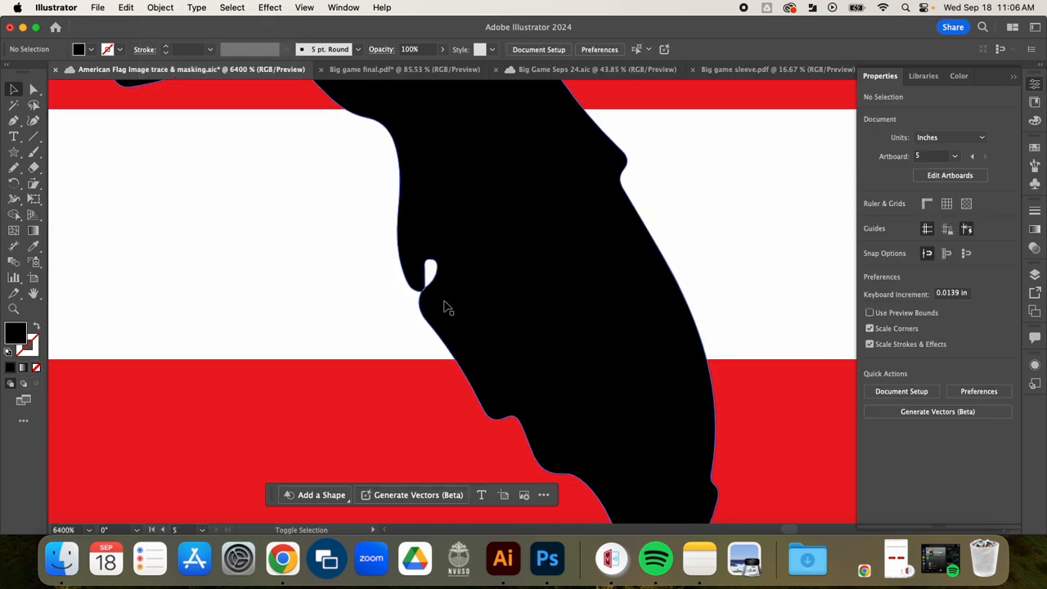
scroll(445, 307, up, 2)
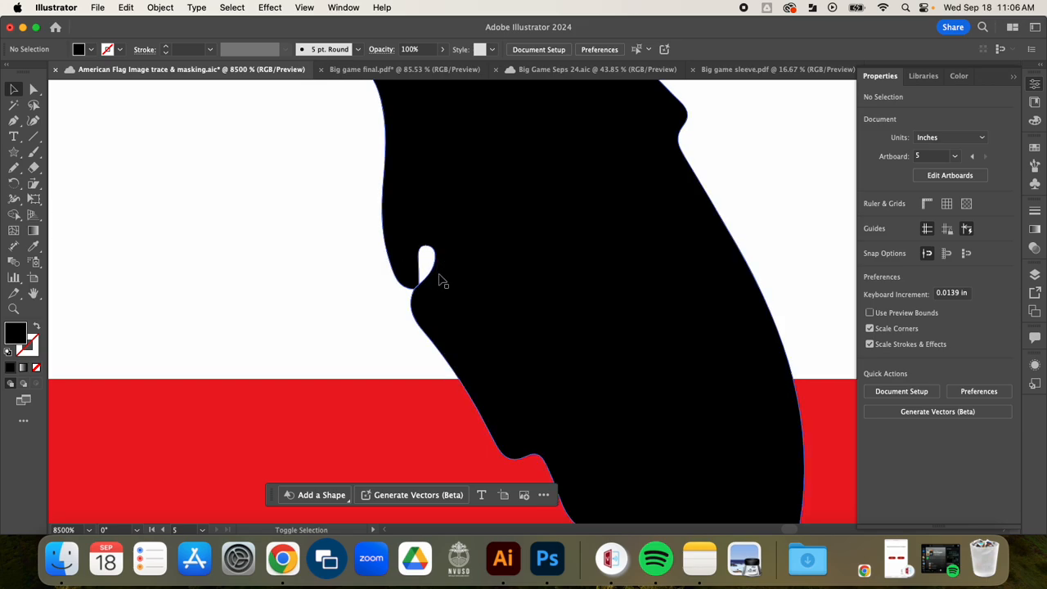
scroll(436, 278, down, 3)
scroll(439, 278, down, 6)
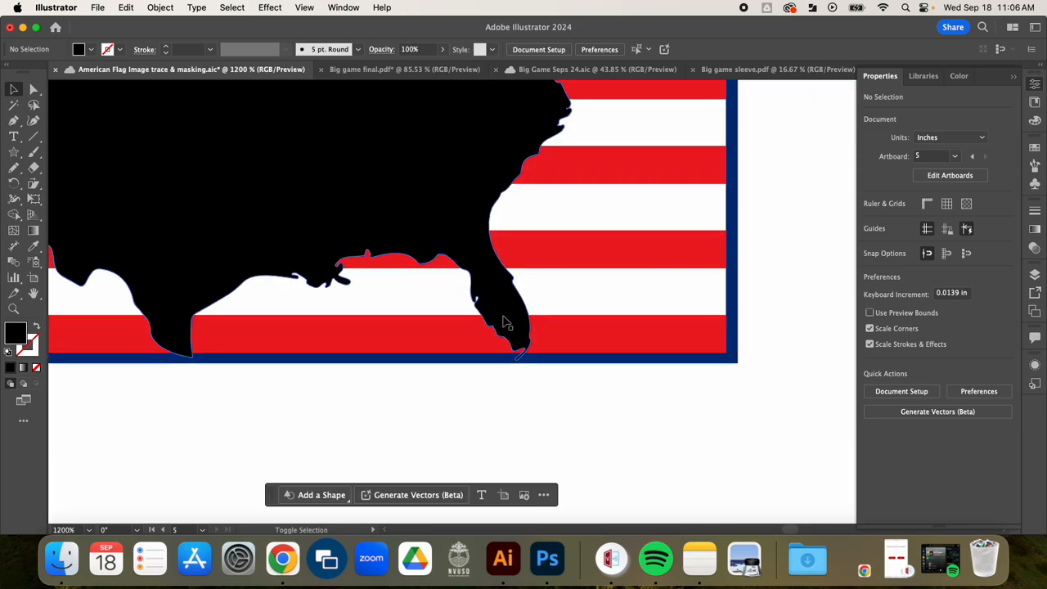
scroll(501, 321, down, 2)
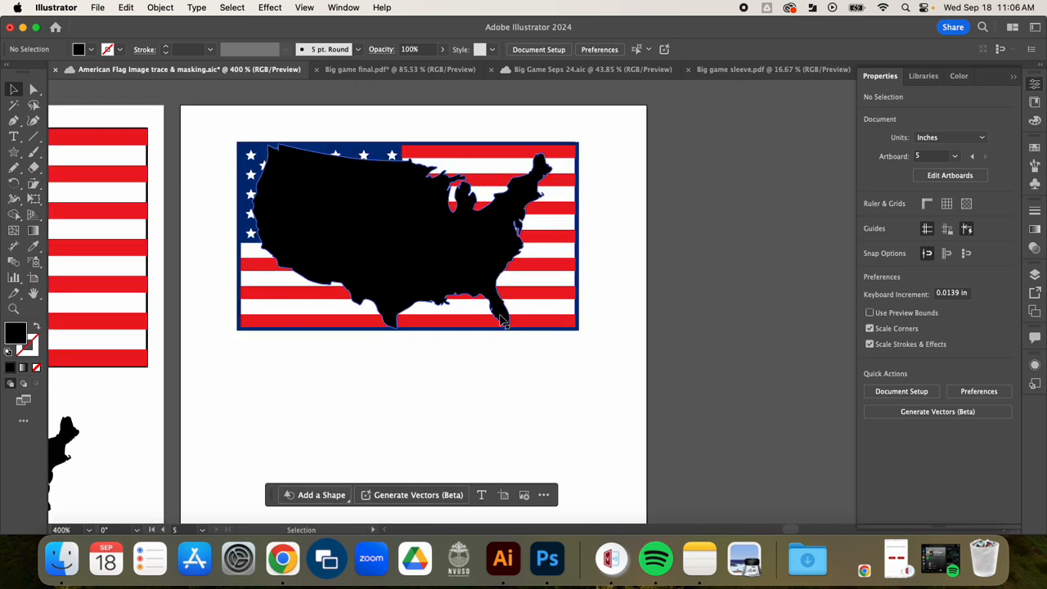
- Make the US map silhouette a compound path
click(384, 239)
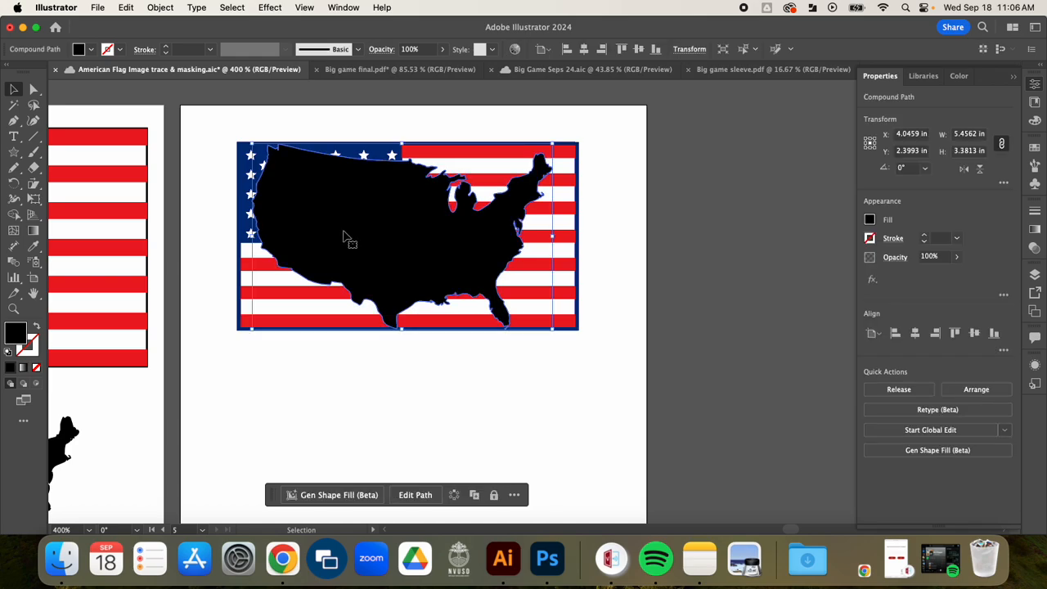
click(160, 7)
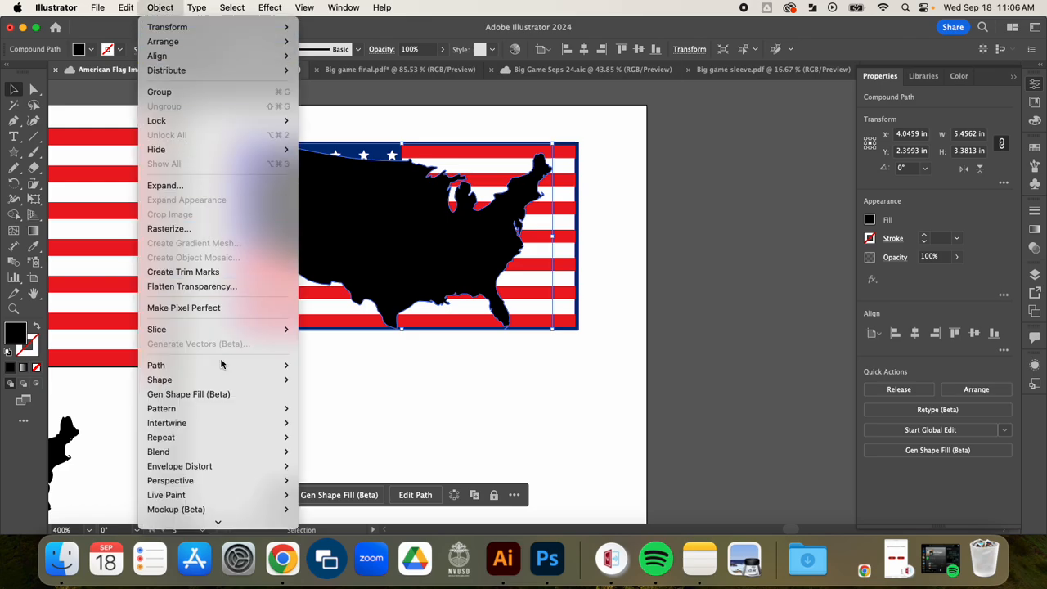
mouse_move(212, 483)
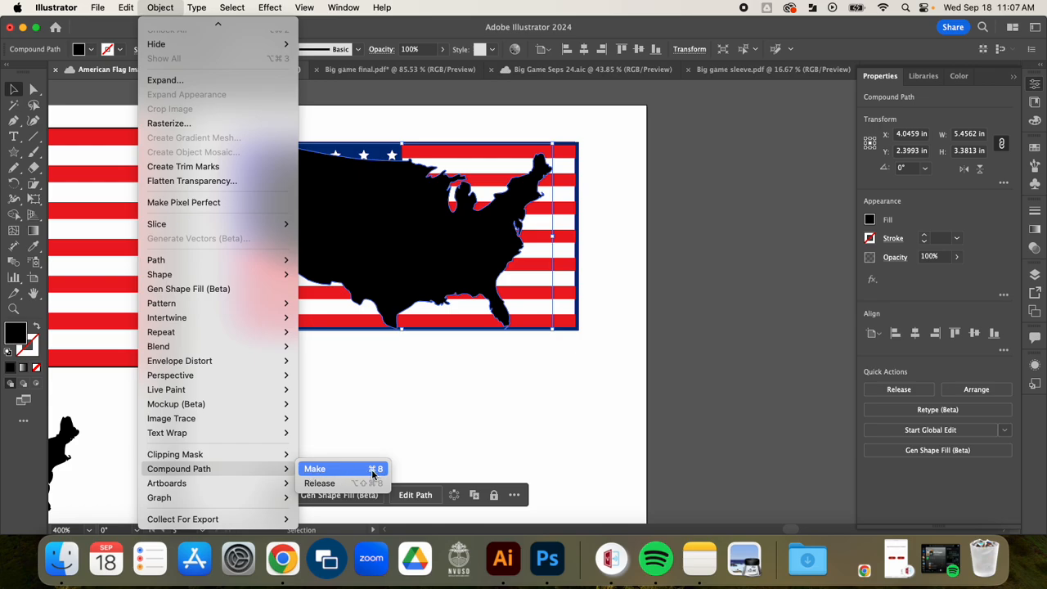
click(527, 424)
- Select the map together with the flag and make a clipping mask so the flag fills the map
shift+click(466, 207)
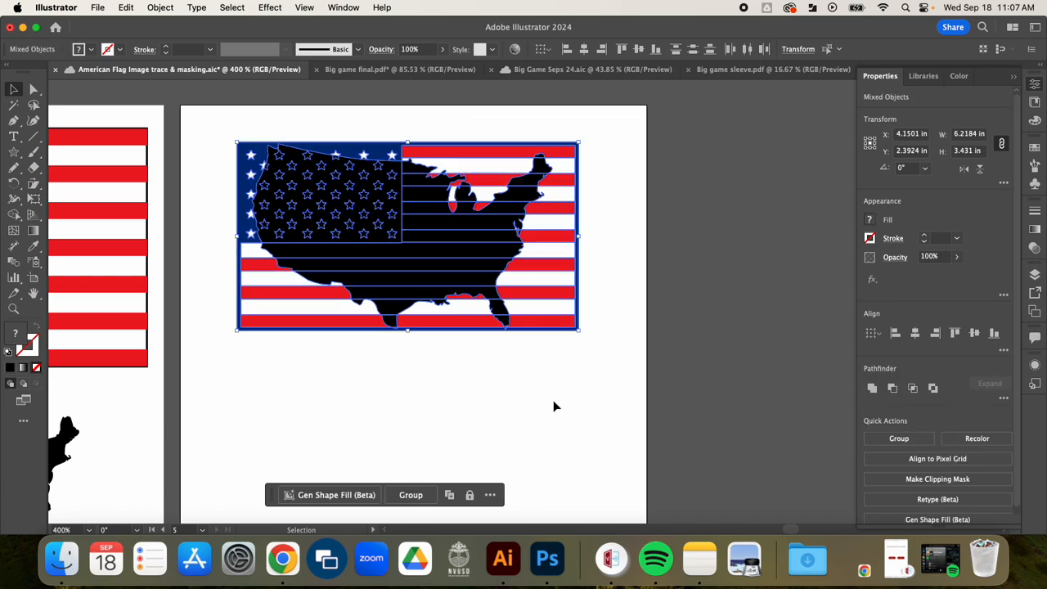
click(955, 481)
click(652, 395)
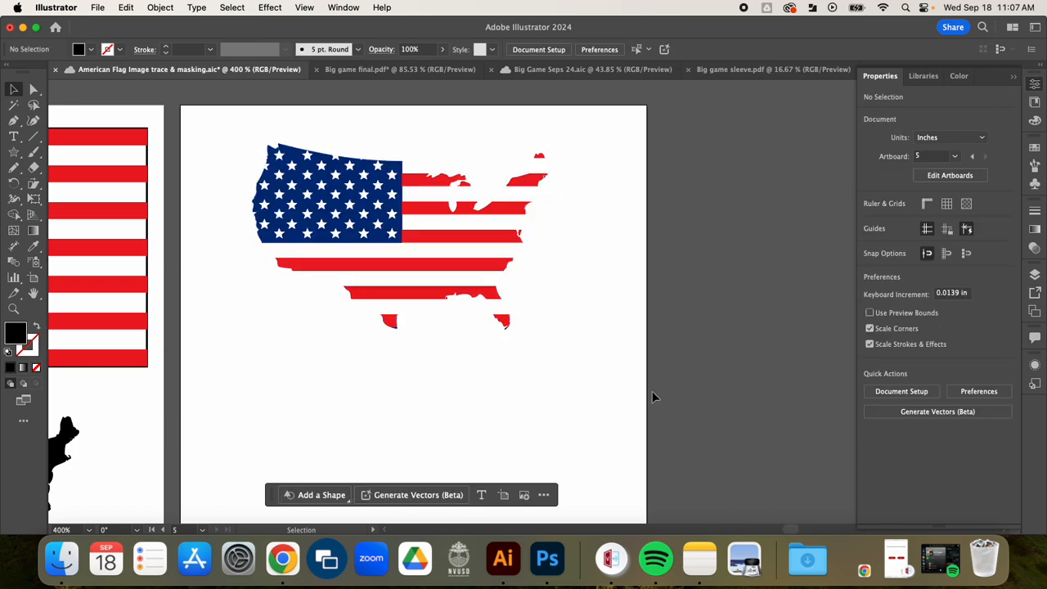
- Drag a copy of the clipped flag map out onto the pasteboard beside the artboard
mouse_move(463, 260)
mouse_down()
mouse_move(508, 275)
mouse_move(451, 268)
mouse_up()
drag(448, 269, 813, 343)
drag(808, 456, 420, 427)
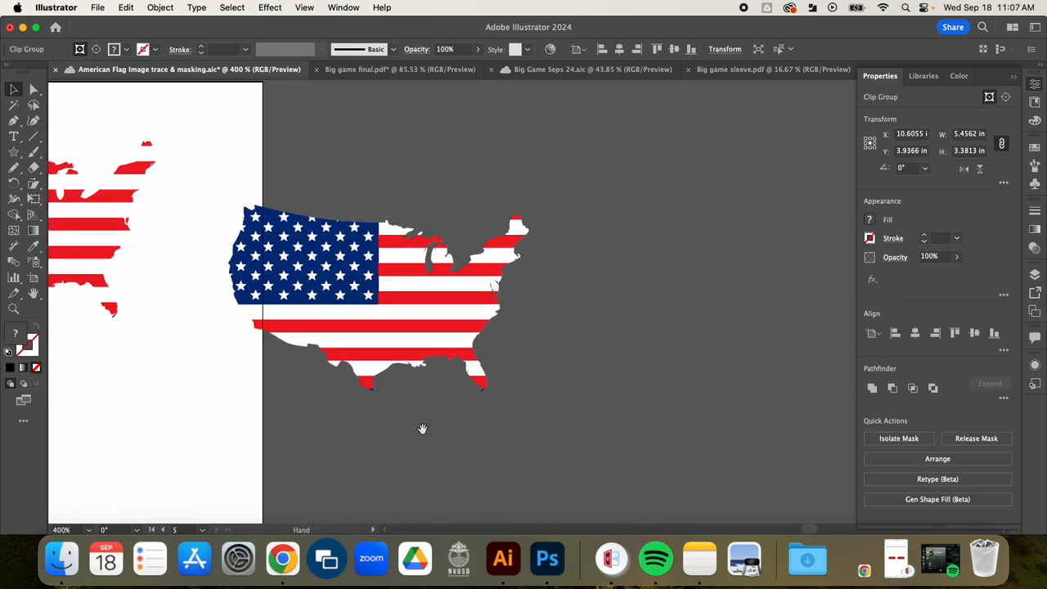
drag(406, 319, 557, 275)
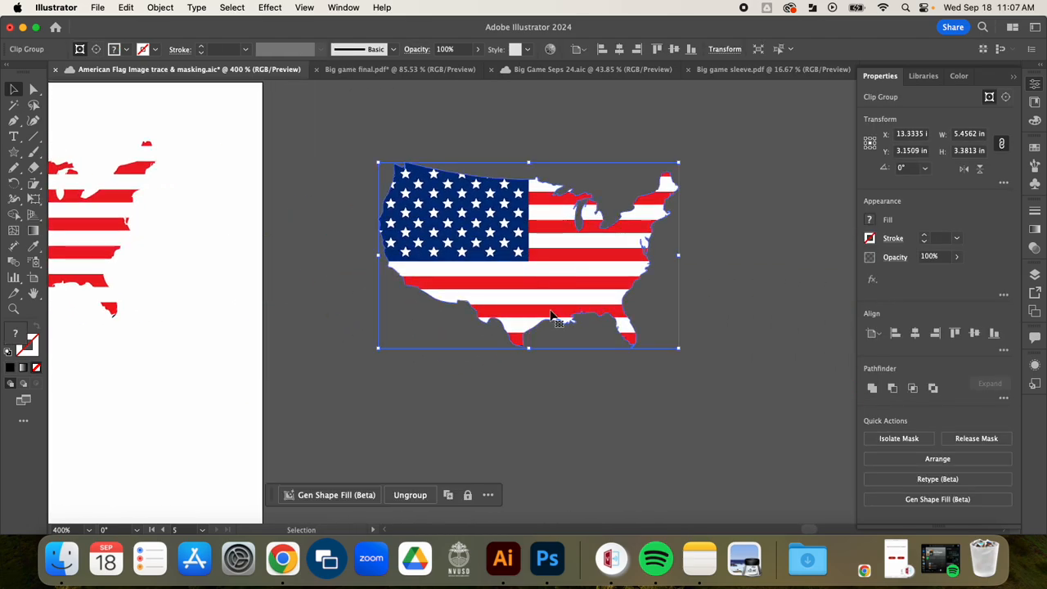
- Enter the copied clip group's isolation mode to examine its contents, then exit it
click(480, 133)
double_click(491, 250)
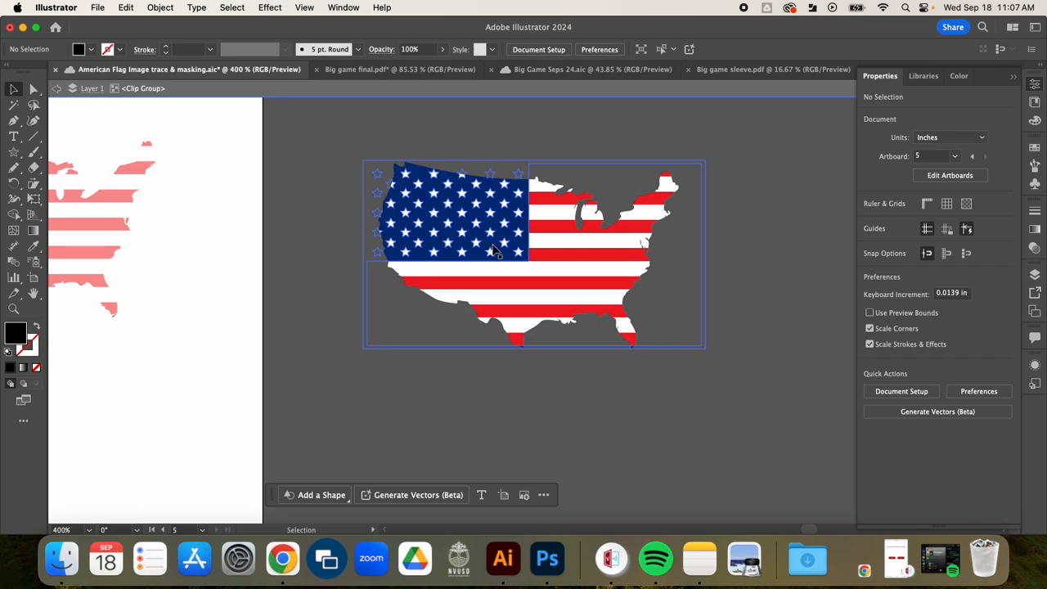
mouse_move(493, 249)
mouse_down()
mouse_move(531, 255)
mouse_move(469, 234)
mouse_move(587, 226)
mouse_move(482, 201)
mouse_move(486, 229)
mouse_move(463, 239)
mouse_move(486, 244)
mouse_move(504, 305)
mouse_move(489, 216)
mouse_move(491, 246)
mouse_up()
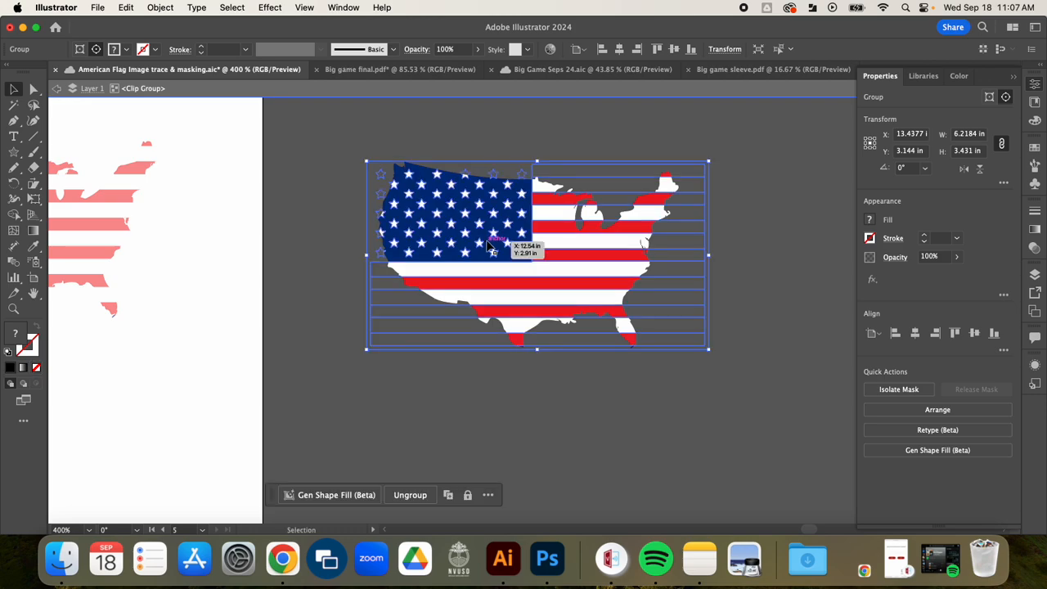
click(724, 218)
double_click(725, 219)
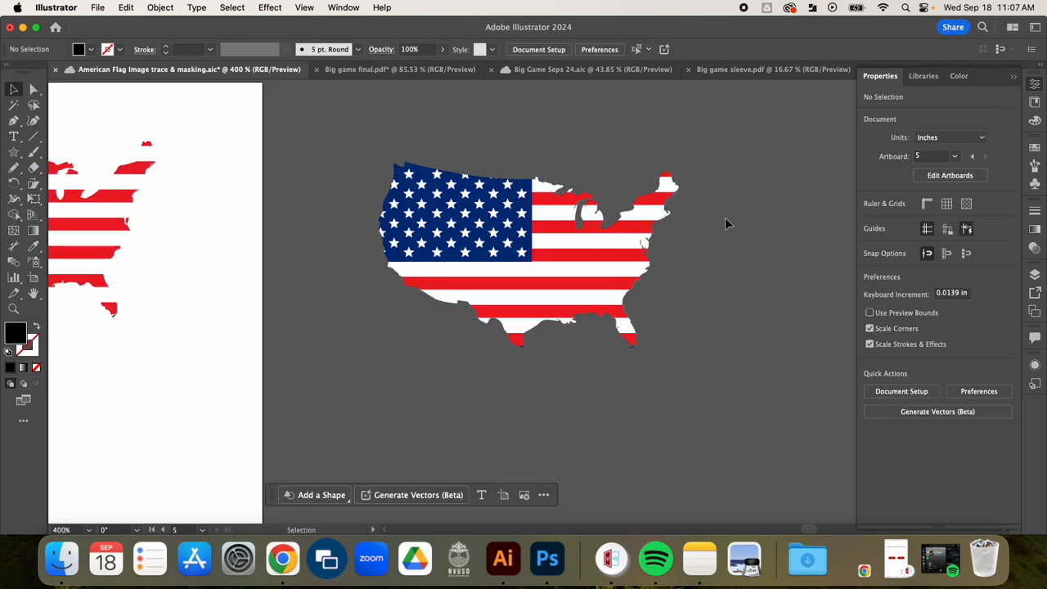
- Release the clipping mask on the copied flag map
click(546, 229)
click(161, 8)
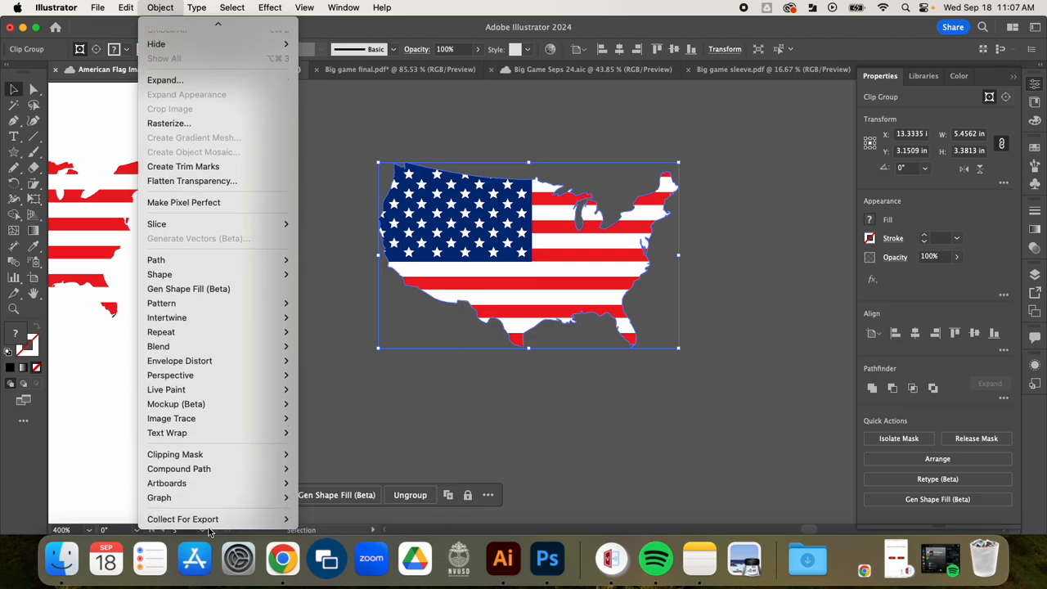
mouse_move(206, 458)
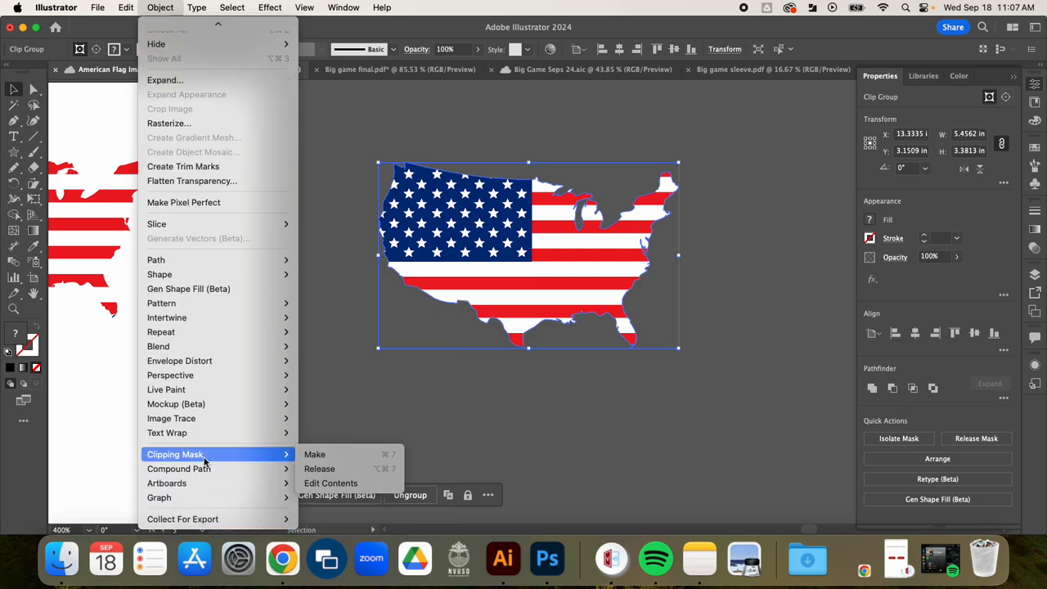
click(310, 469)
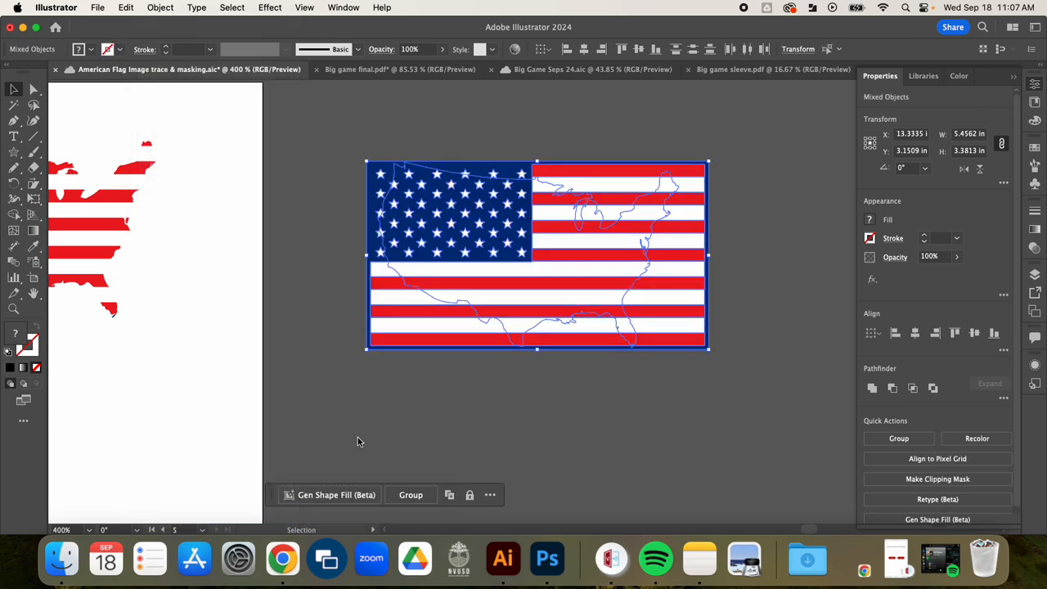
click(489, 431)
- Move the released map outline below the flag and give it the default black fill
drag(590, 220, 553, 423)
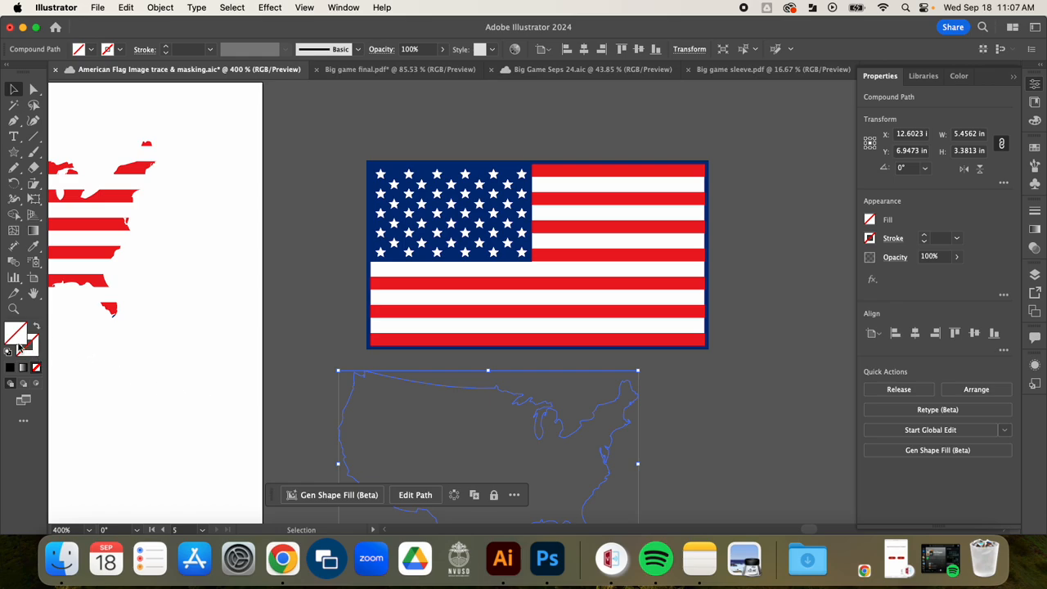
click(9, 367)
click(283, 352)
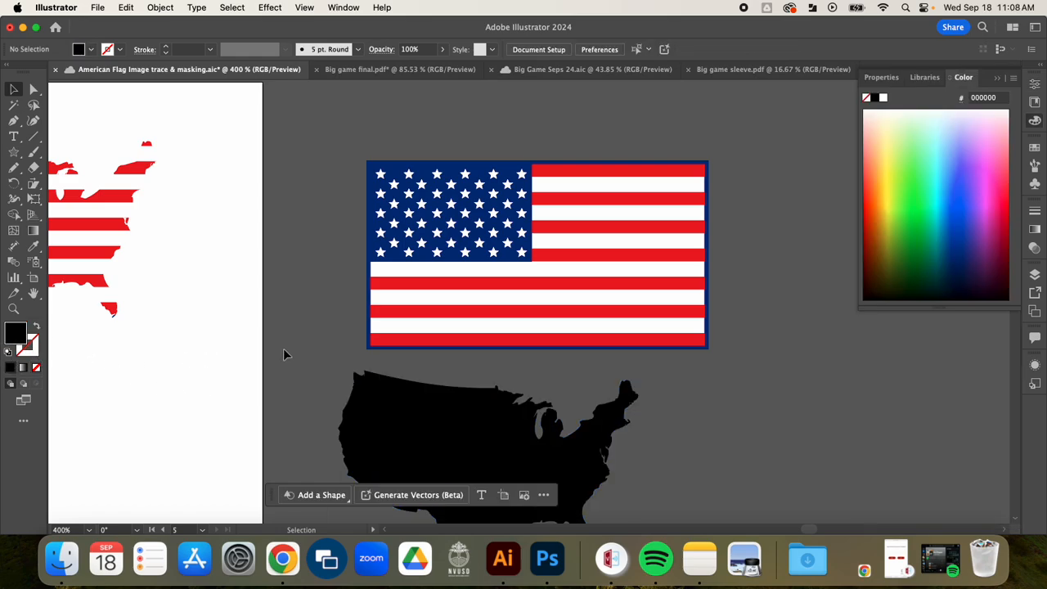
- Move the black map back over the flag
drag(490, 444, 541, 241)
click(340, 260)
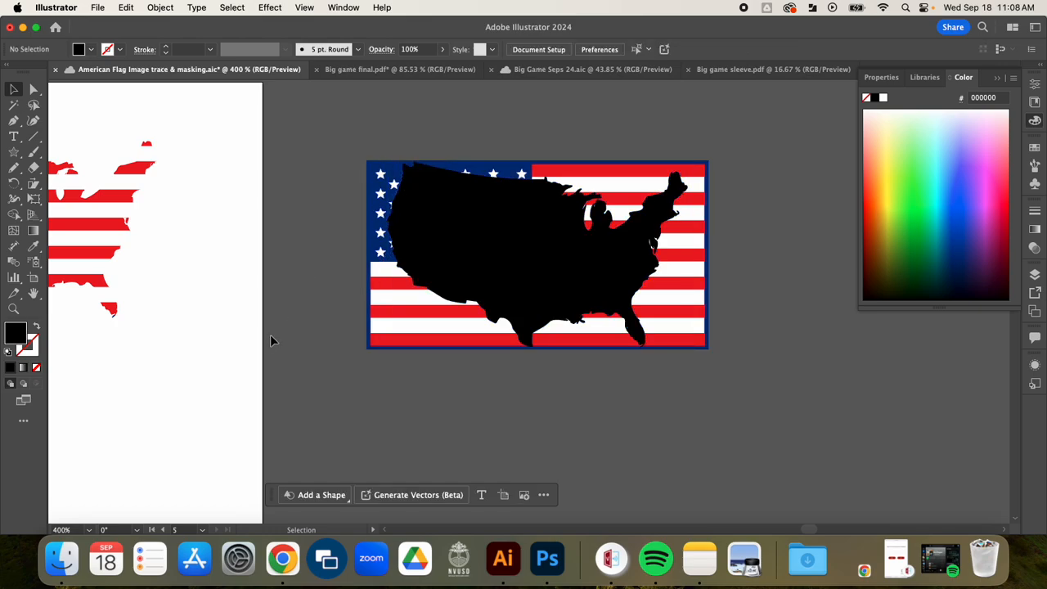
scroll(215, 346, left, 8)
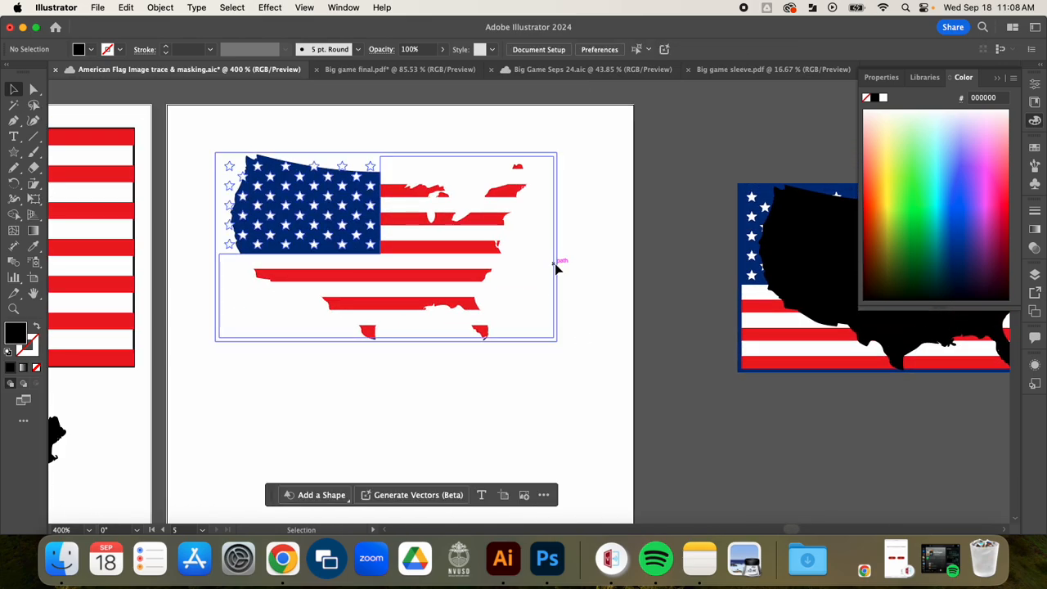